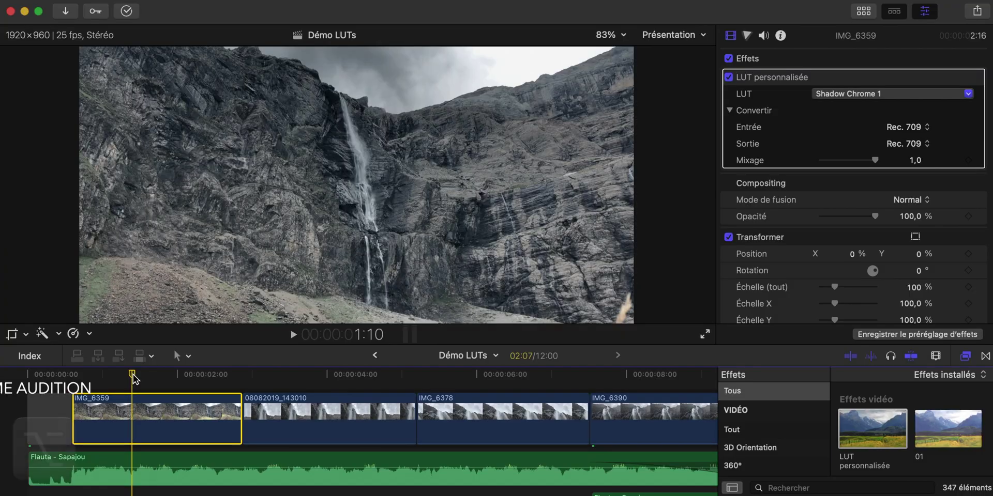
Duplicate the IMG_6359 clip as an audition and set the duplicate's custom LUT to Orange & Teal LUT from Creative LUTs
key(alt+y)
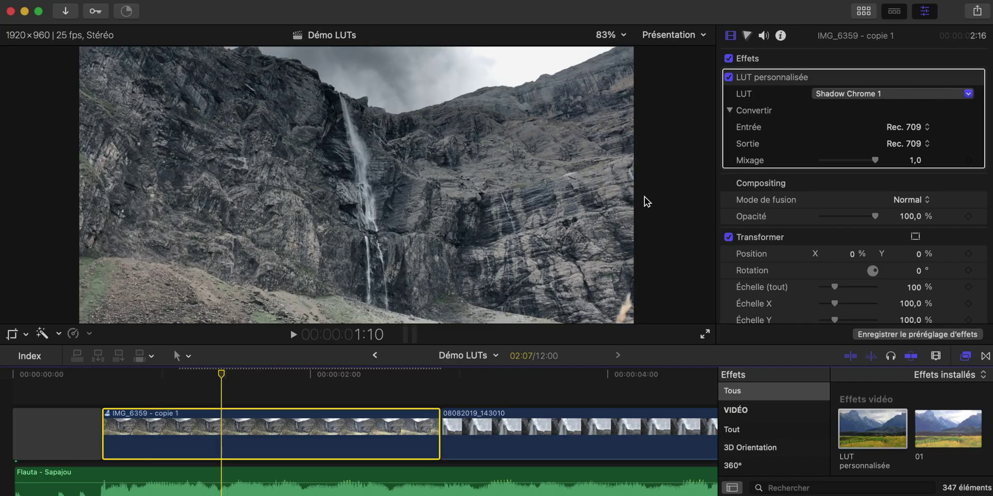
click(868, 95)
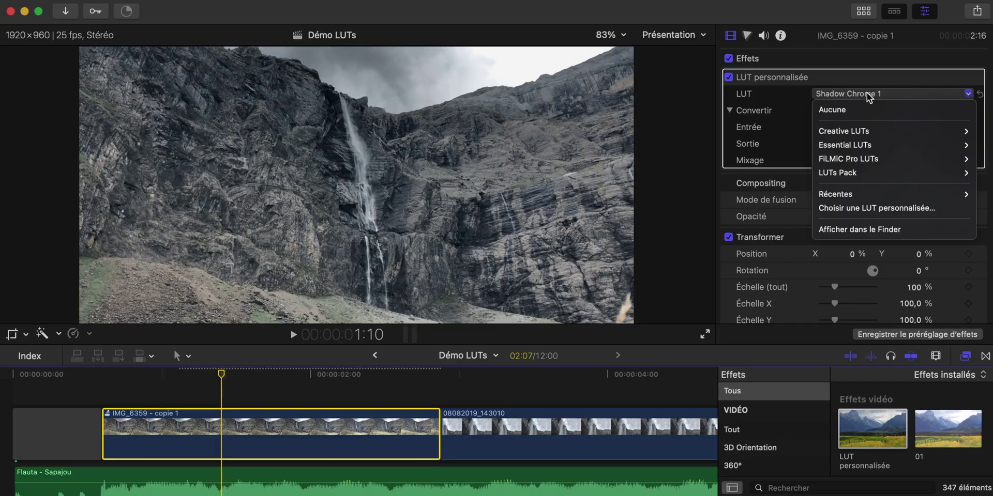
mouse_move(858, 131)
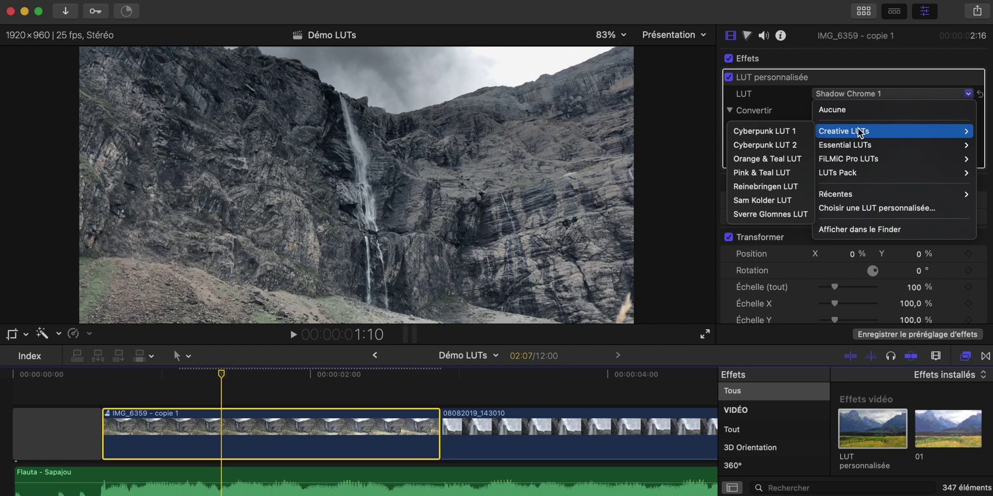
click(761, 159)
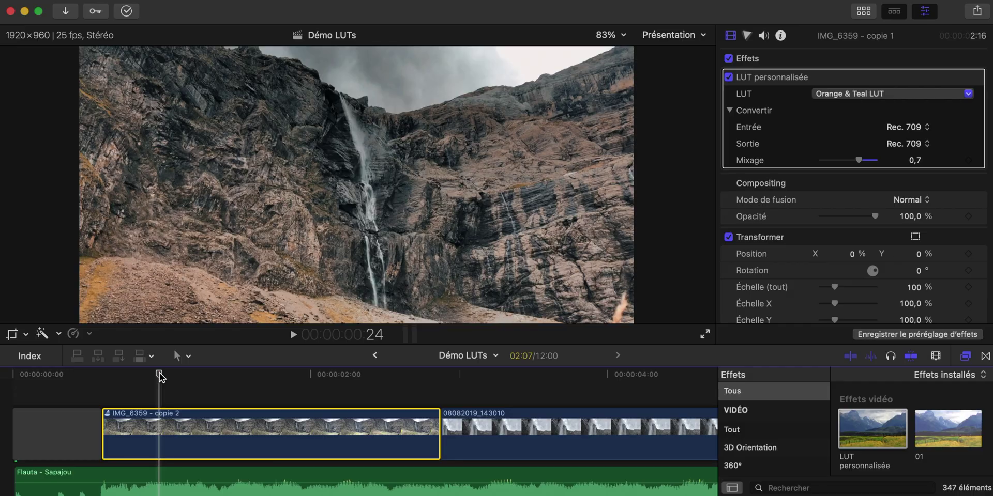
Set the custom LUT of the second duplicate, IMG_6359 - copie 2, to Sam Kolder LUT from Creative LUTs and preview it
key(space)
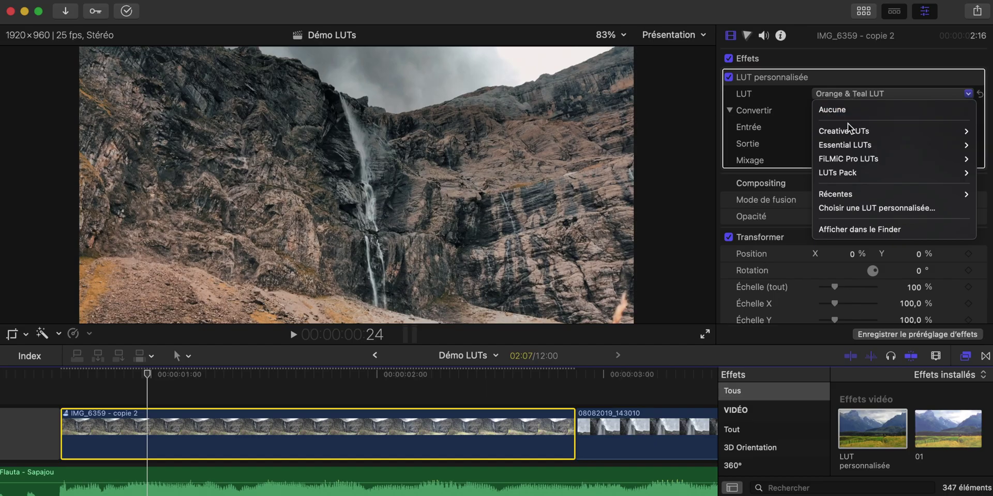
mouse_move(844, 130)
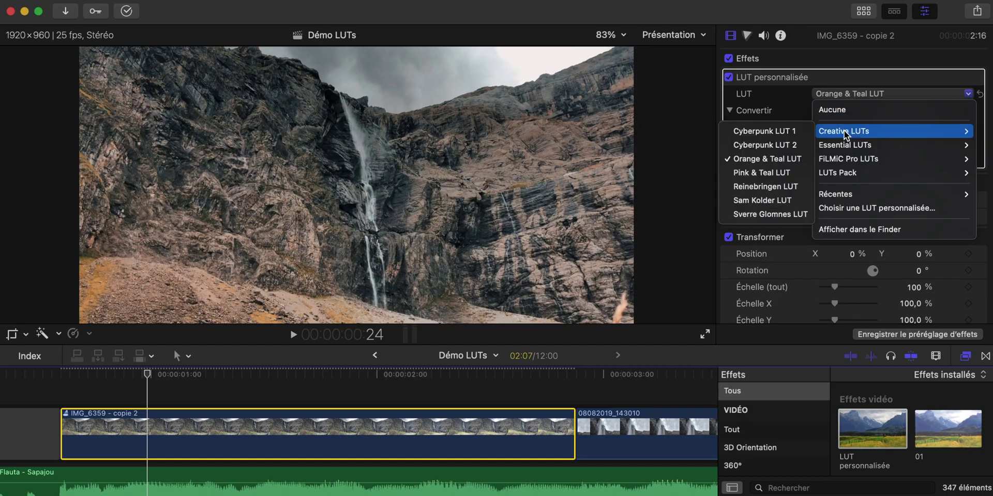
click(773, 200)
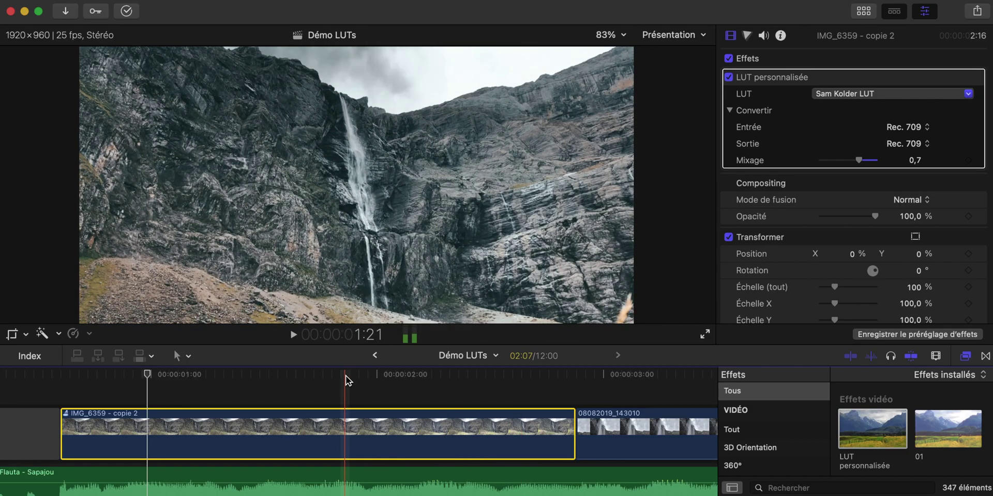
click(281, 374)
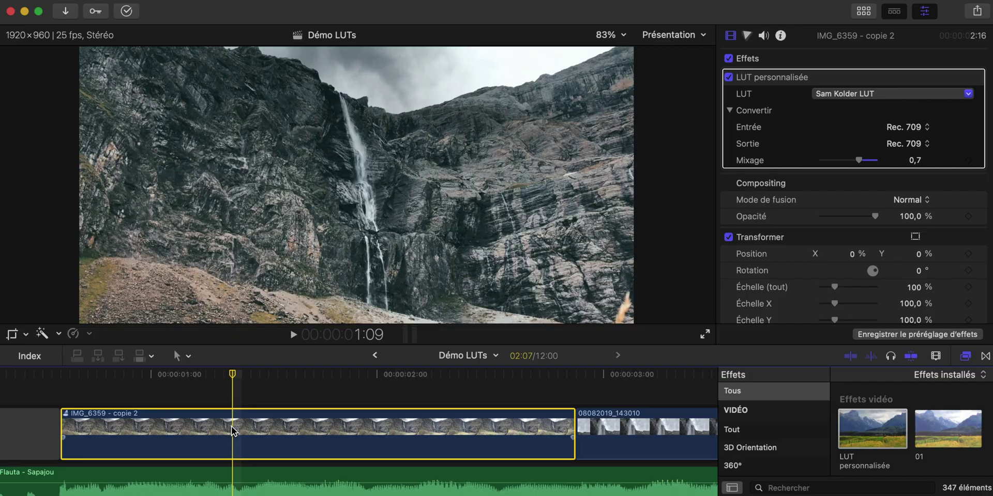
Compare the versions in the IMG_6359 audition and choose the Orange & Teal one, IMG_6359 - copie 1
key(y)
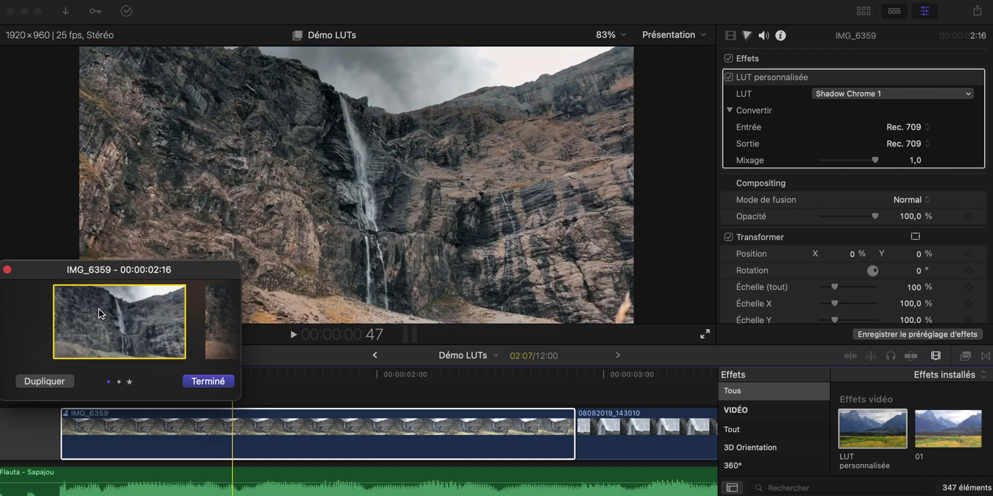
key(Right)
key(Right)
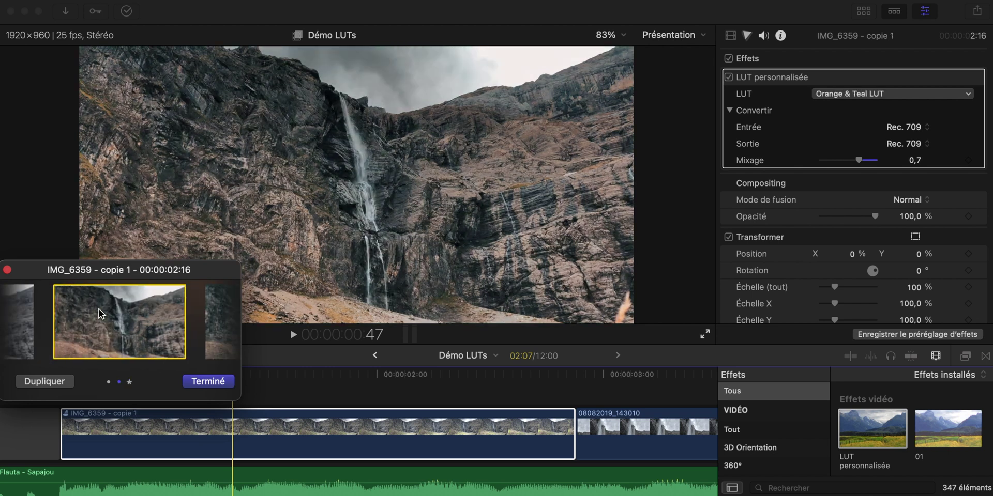
key(Right)
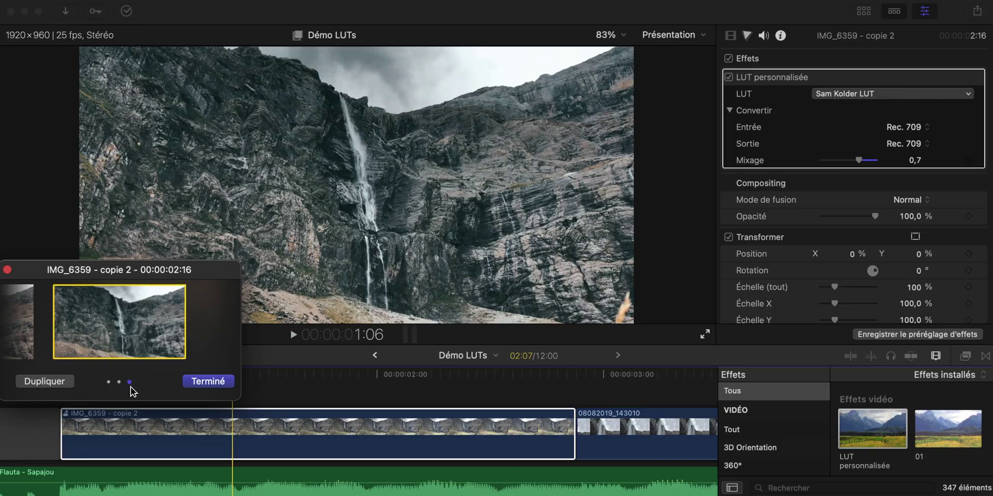
key(Left)
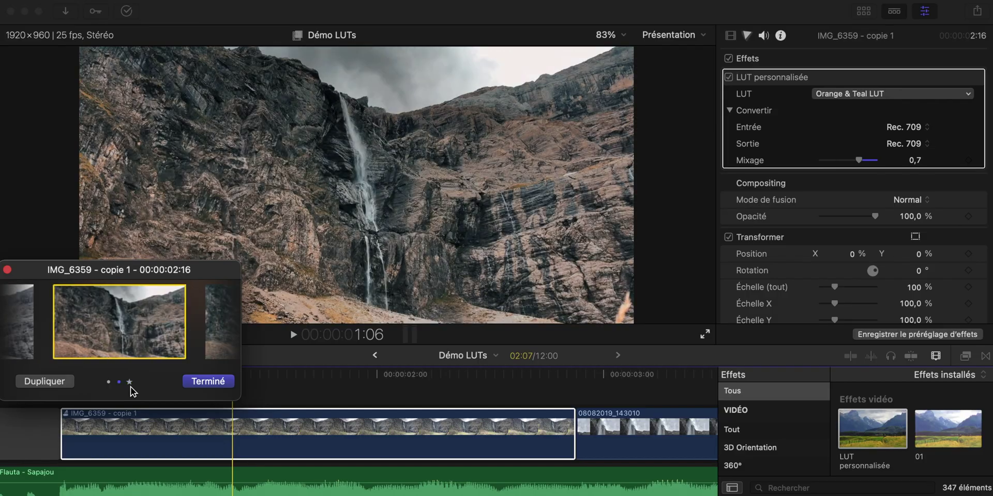
click(207, 381)
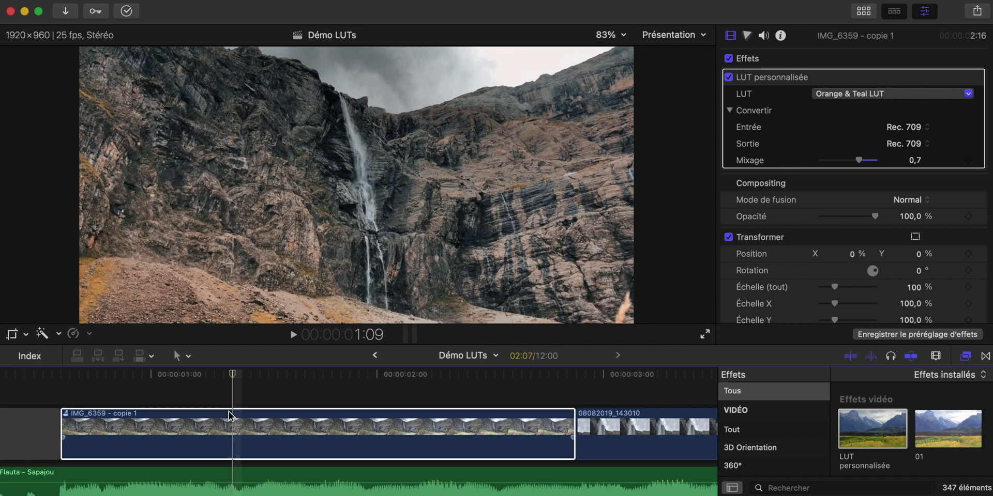
Duplicate the Orange & Teal version inside the clip's audition, preview it, and keep the duplicate as the pick
key(y)
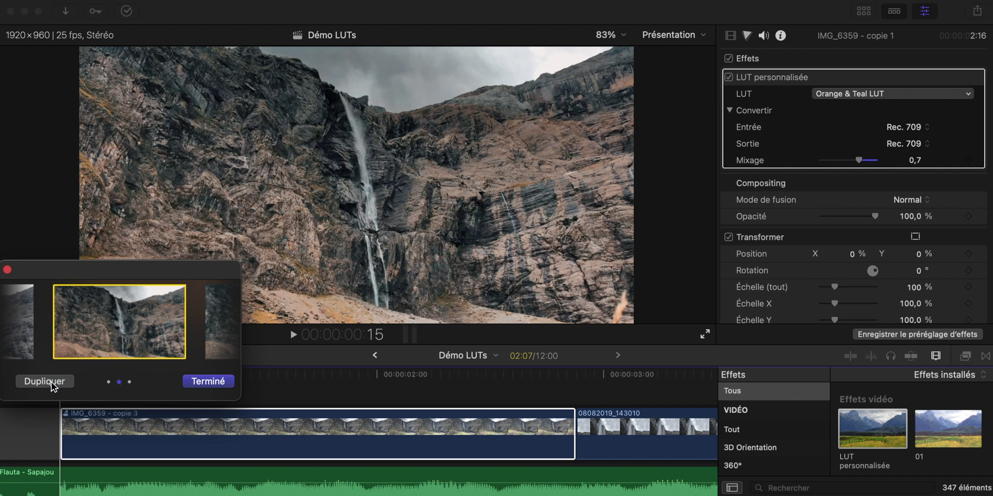
click(51, 383)
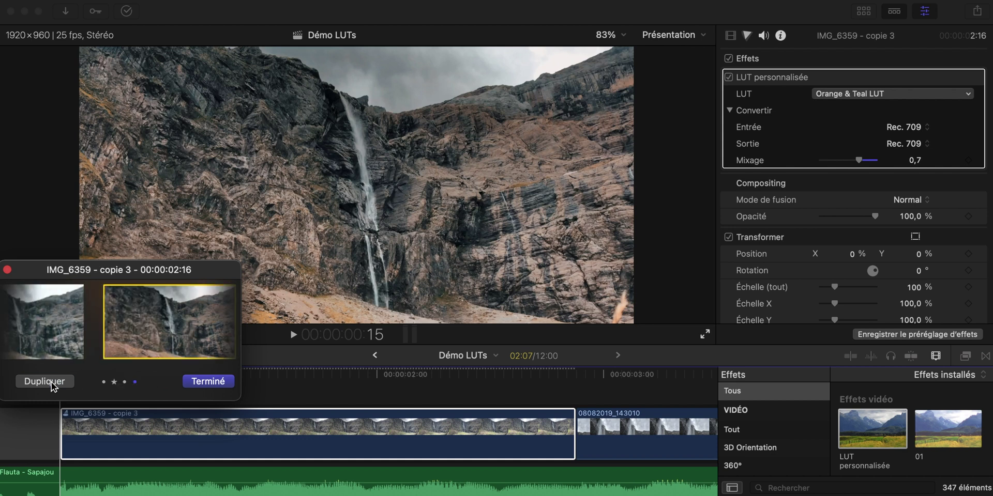
key(space)
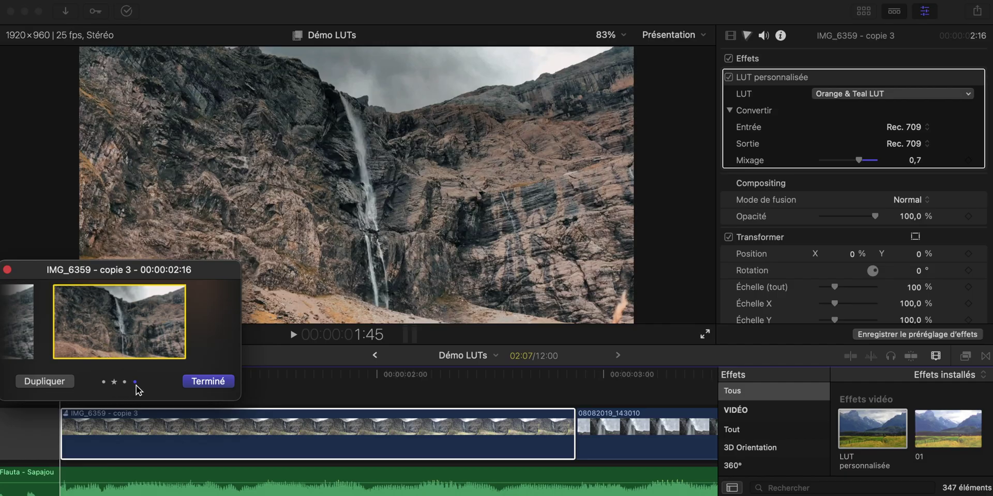
click(208, 382)
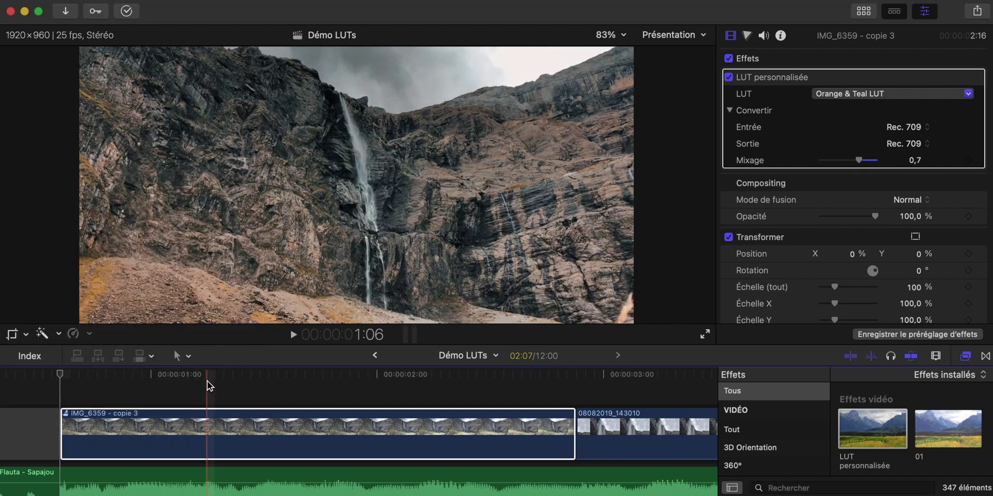
Lower the highlights' saturation with color wheels on IMG_6359 - copie 3 and compare the image with the correction off and on
click(747, 37)
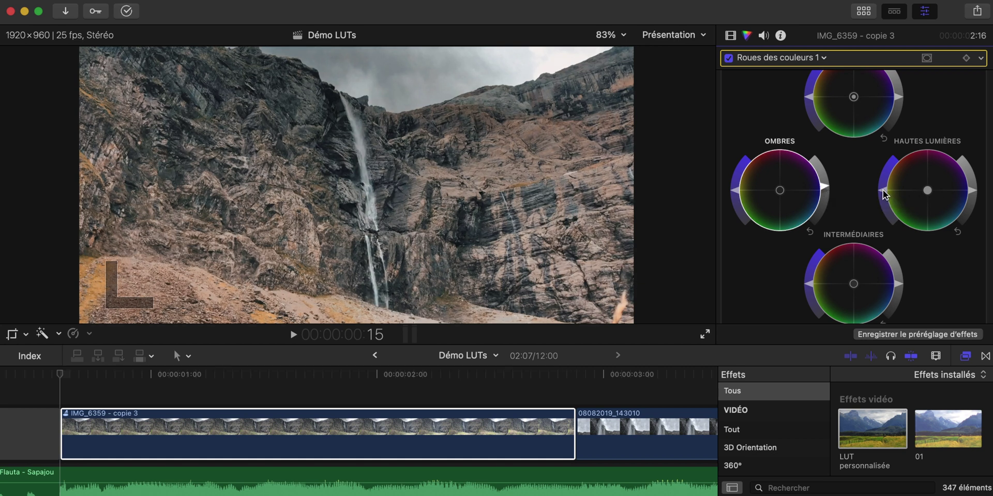
drag(881, 191, 883, 199)
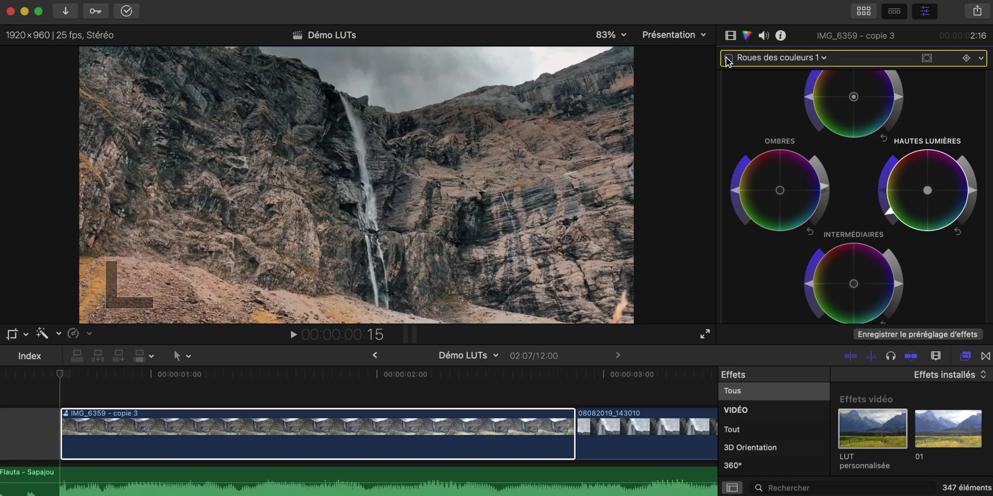
click(728, 59)
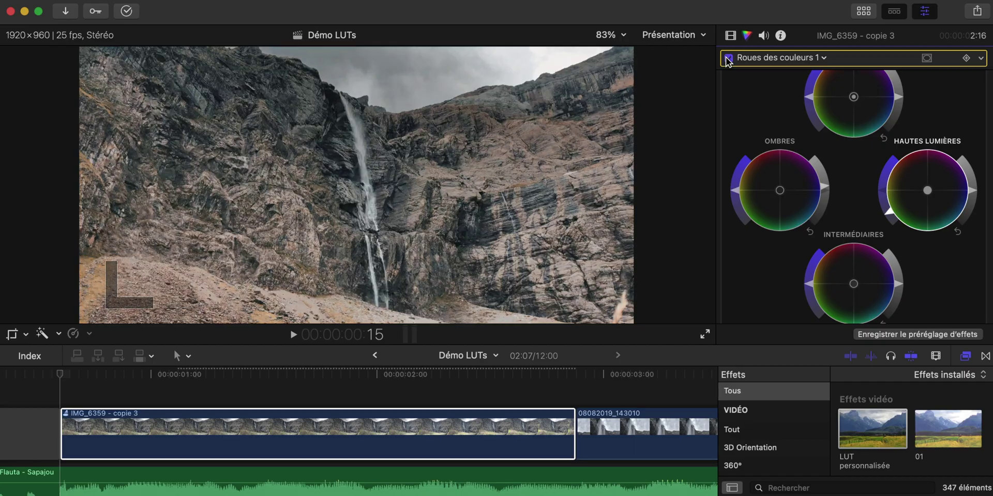
click(729, 59)
click(728, 59)
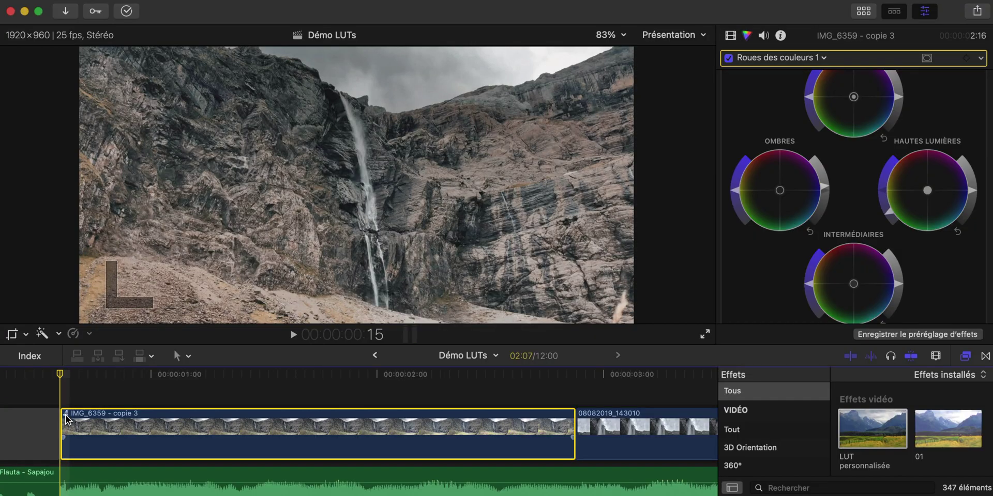
Open the clip's audition and browse back through its earlier versions
key(y)
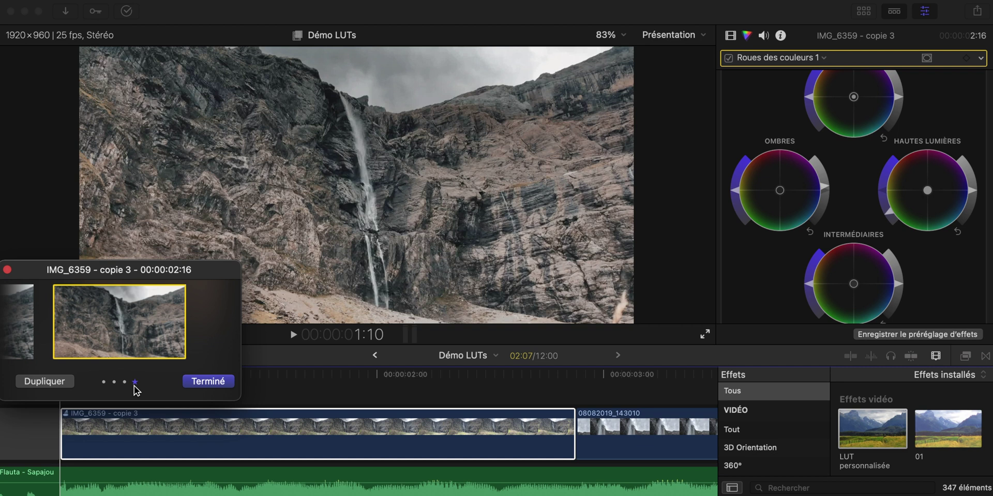
key(Left)
key(Left)
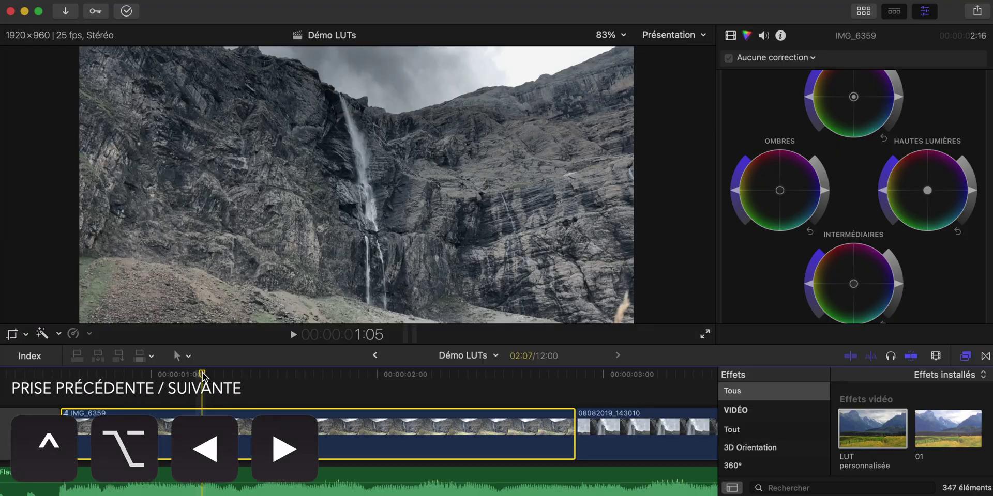
Switch between the previous and next takes directly in the timeline, ending on the original IMG_6359 version
key(ctrl+alt+Right)
key(ctrl+alt+Left)
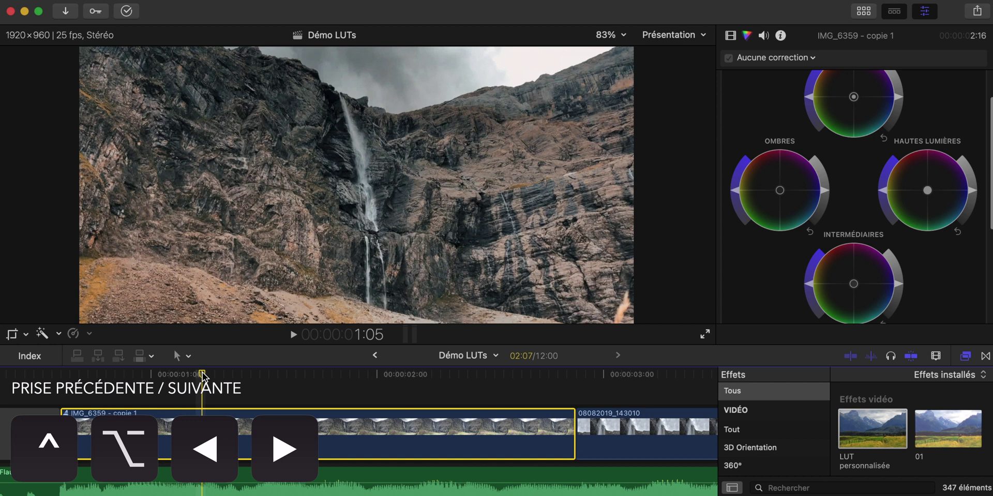
key(ctrl+alt+Left)
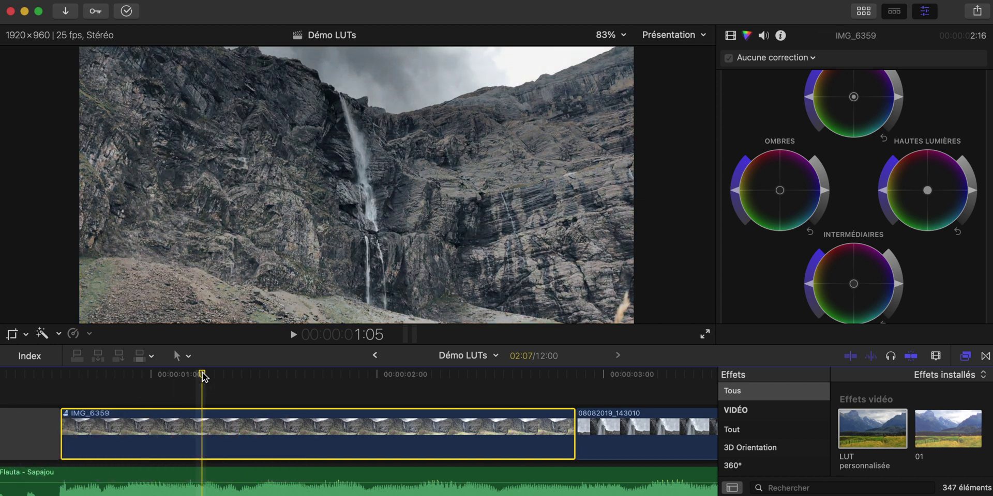
key(ctrl+Right)
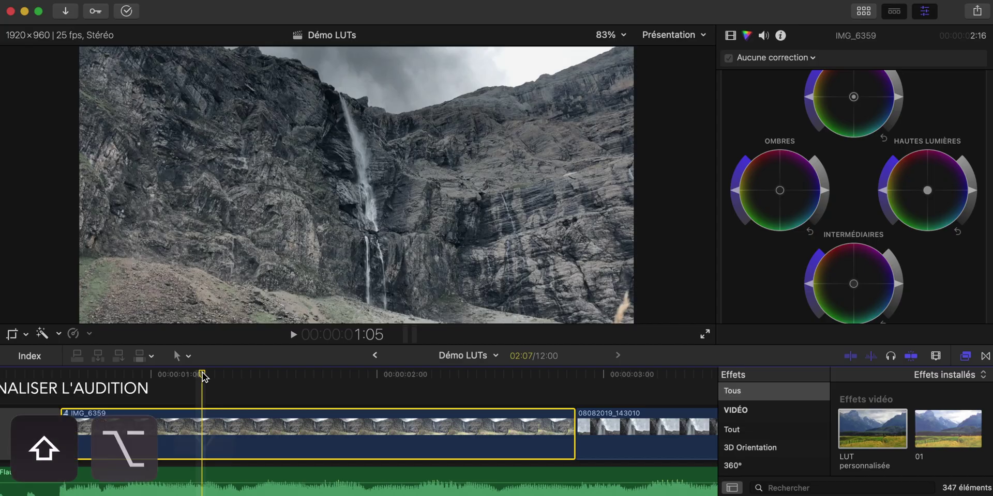
Finalize the audition with the original IMG_6359 version and duplicate that clip as a new audition
key(shift+alt+y)
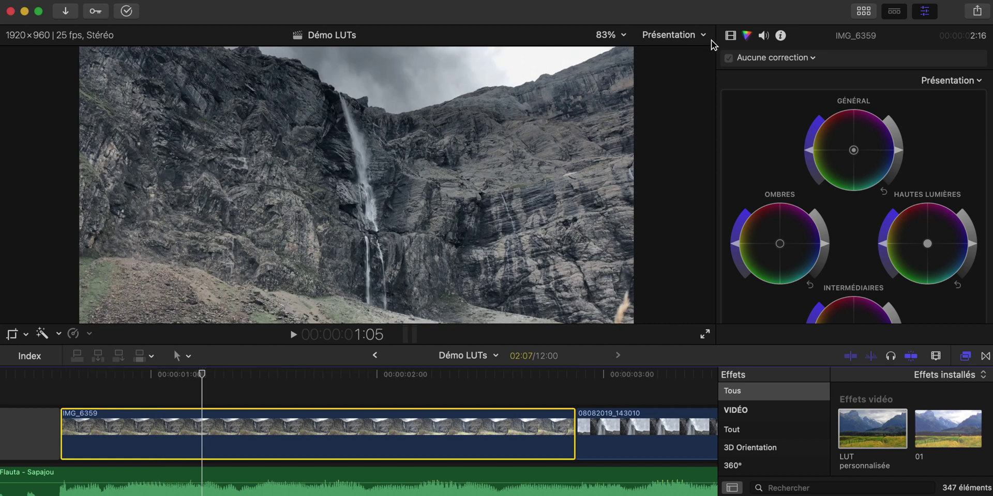
click(731, 35)
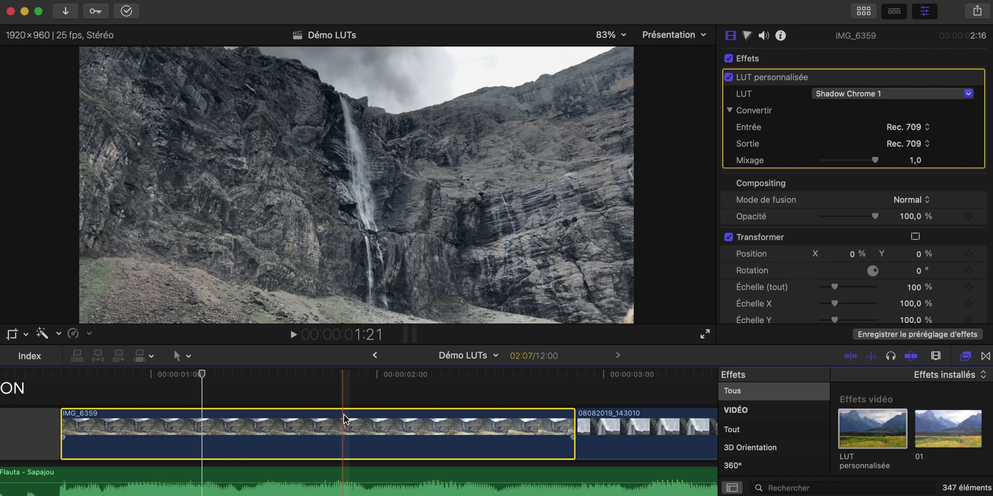
key(alt+y)
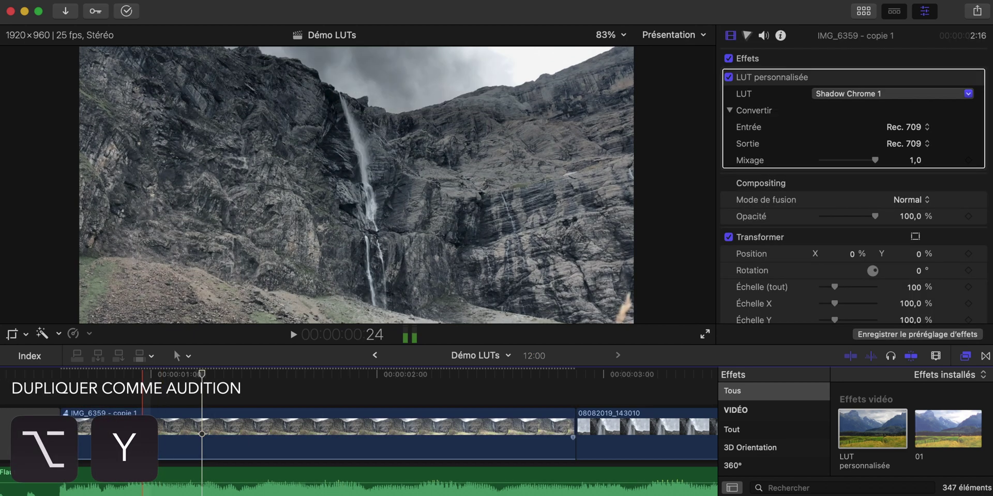